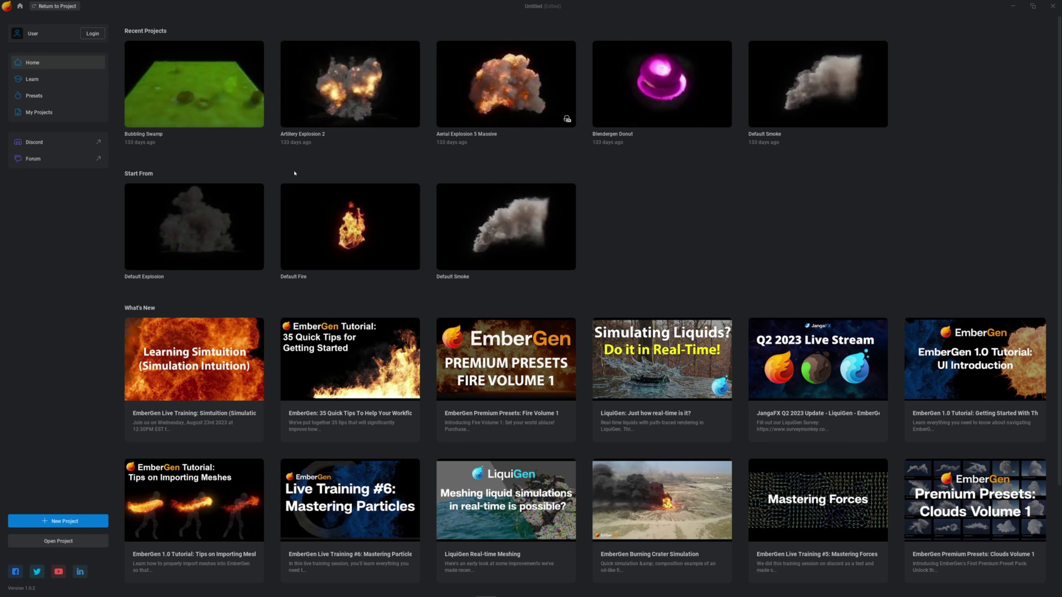
Open the Dry Ice Smoke 2 preset from the presets library.
{"action": "left_click", "coordinate": [34, 94]}
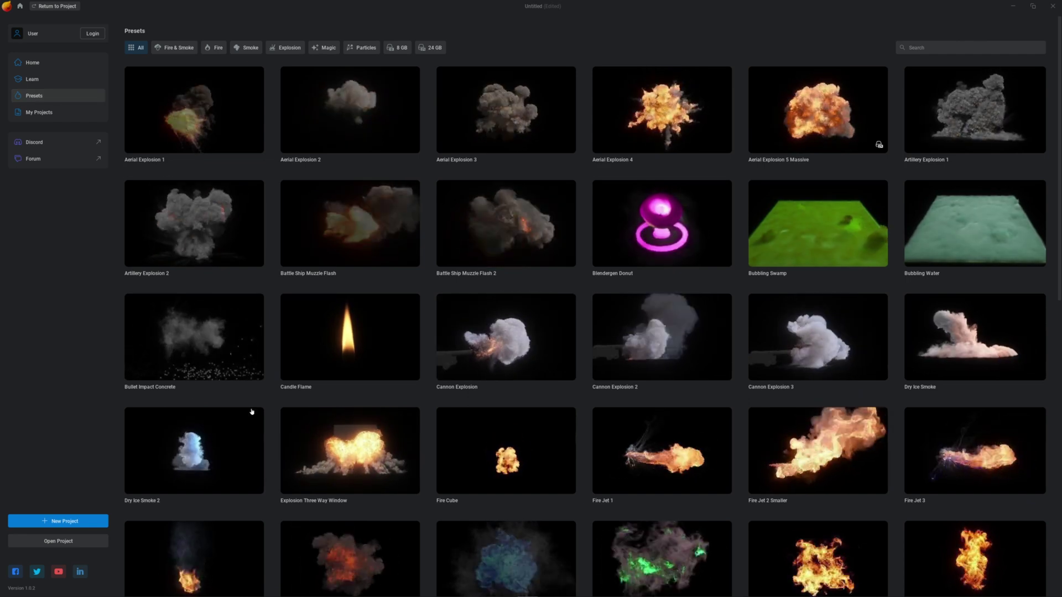
{"action": "left_click", "coordinate": [193, 478]}
{"action": "left_click", "coordinate": [484, 330]}
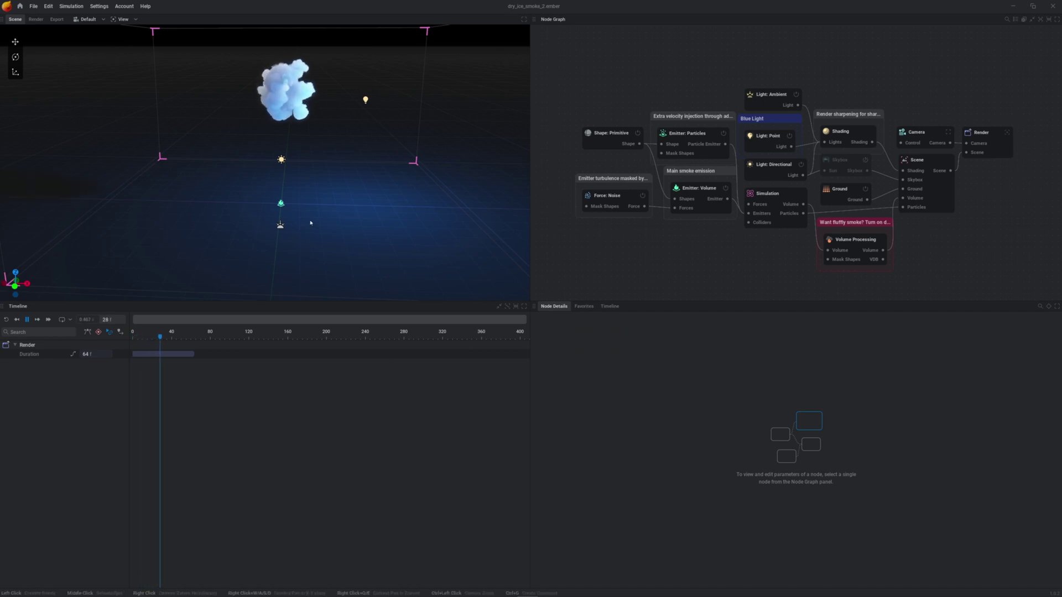
Add an Export: VDB node connected to the VDB output of the Volume Processing node.
{"action": "middle_click_drag", "start_coordinate": [305, 204], "coordinate": [328, 220]}
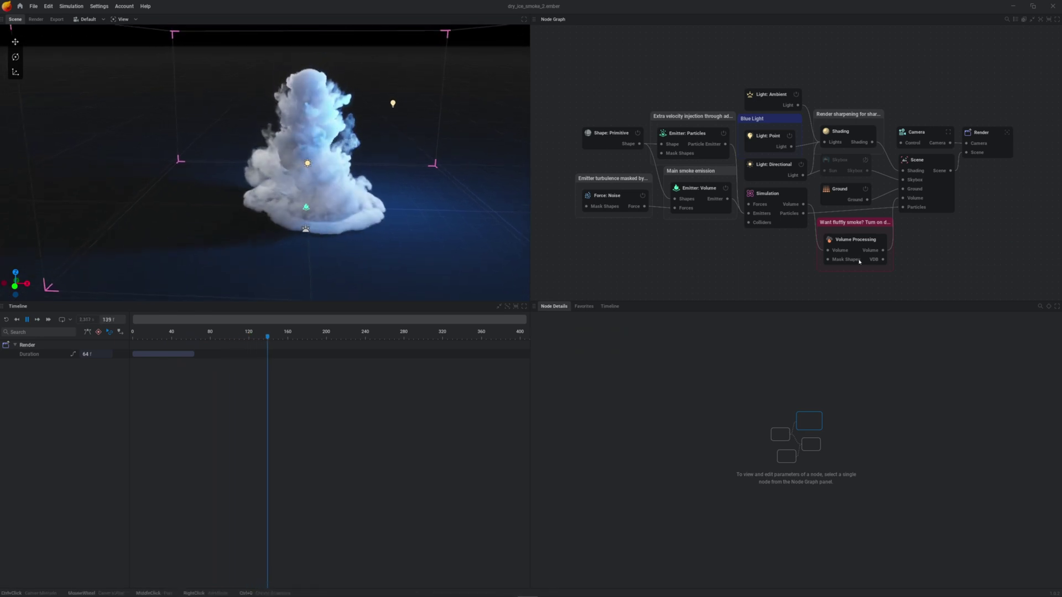
{"action": "left_click_drag", "start_coordinate": [883, 260], "coordinate": [935, 246]}
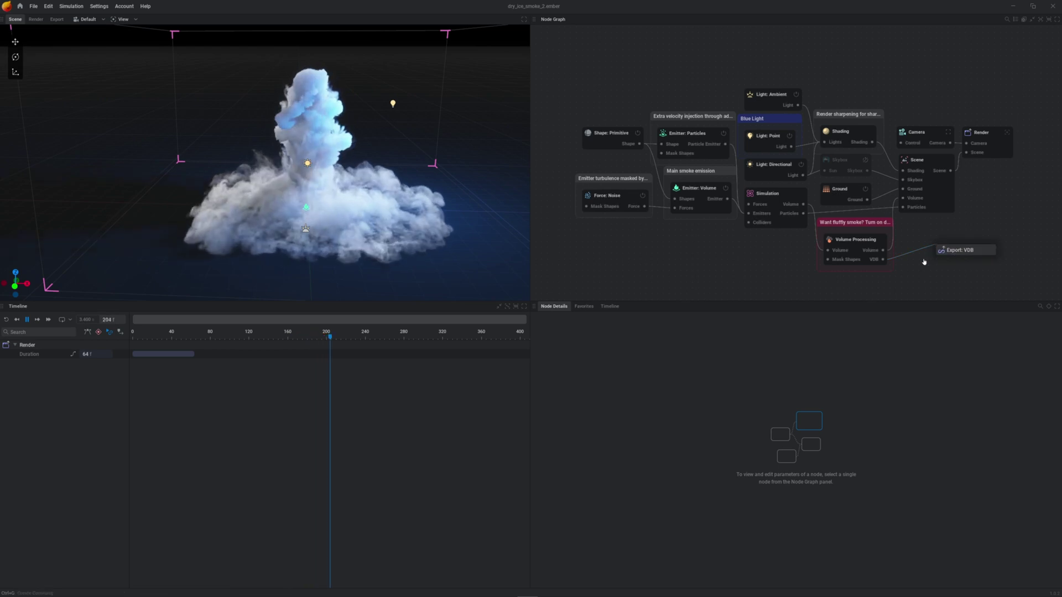
{"action": "left_click", "coordinate": [960, 250]}
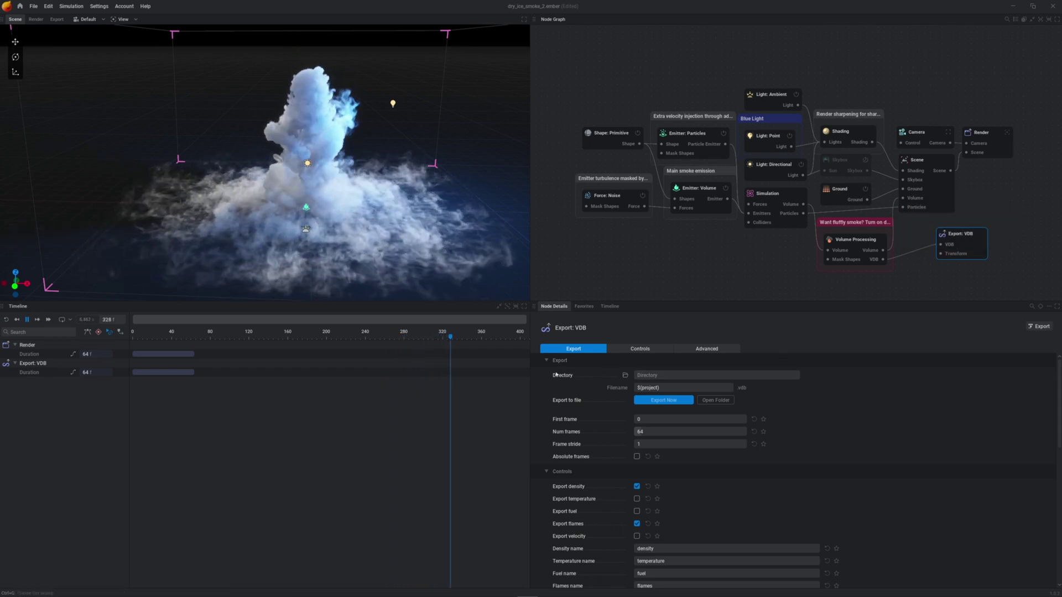
Set the VDB export directory to the folder "Tuto_n22_embergen to c4d octane" in Tuto_youtube\Scenes.
{"action": "left_click", "coordinate": [693, 375]}
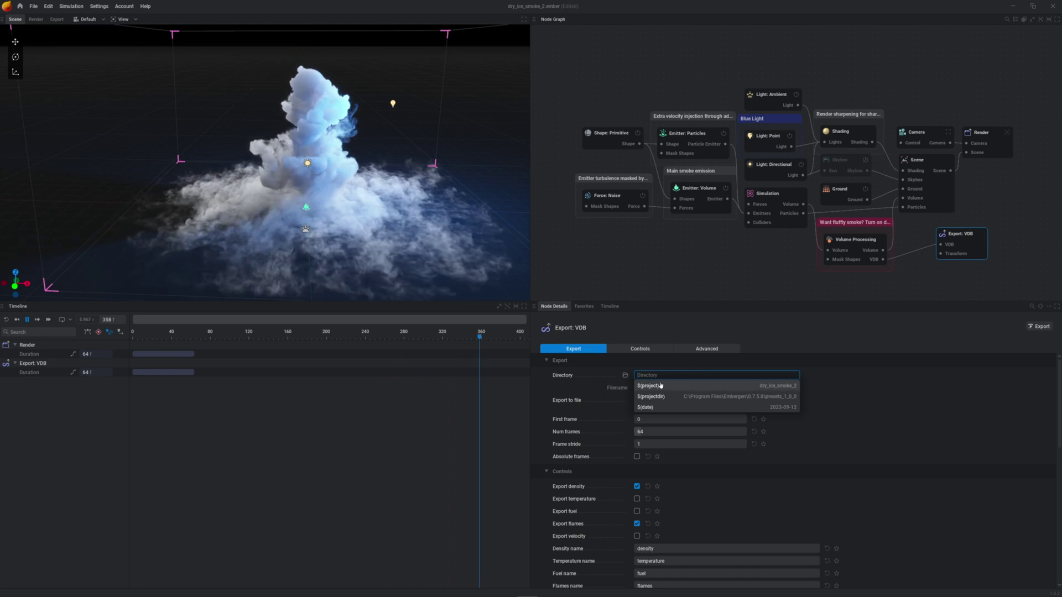
{"action": "left_click", "coordinate": [623, 375]}
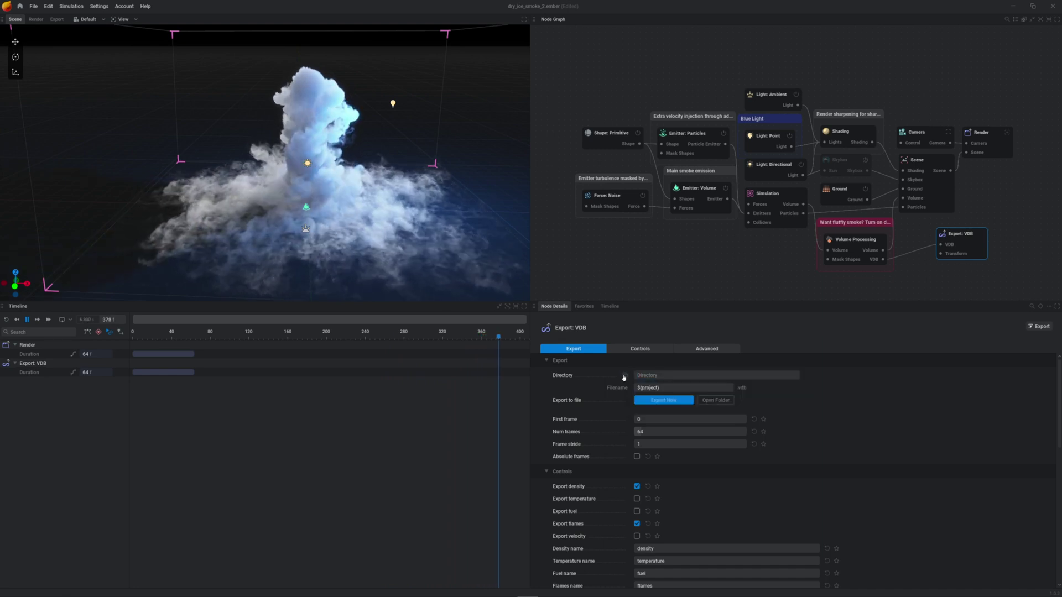
{"action": "left_click_drag", "start_coordinate": [855, 217], "coordinate": [571, 108]}
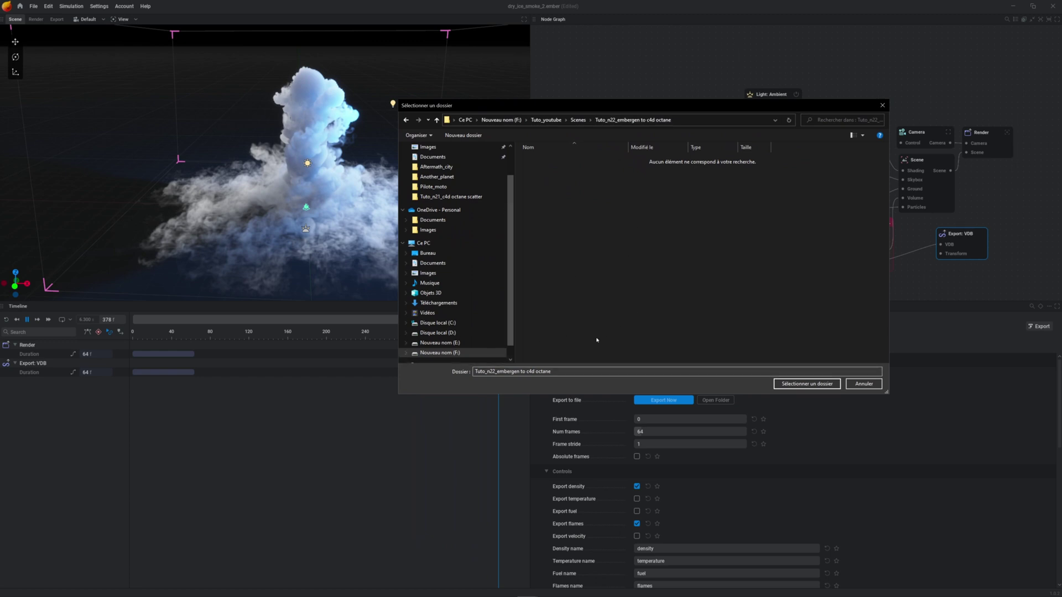
{"action": "left_click", "coordinate": [794, 386]}
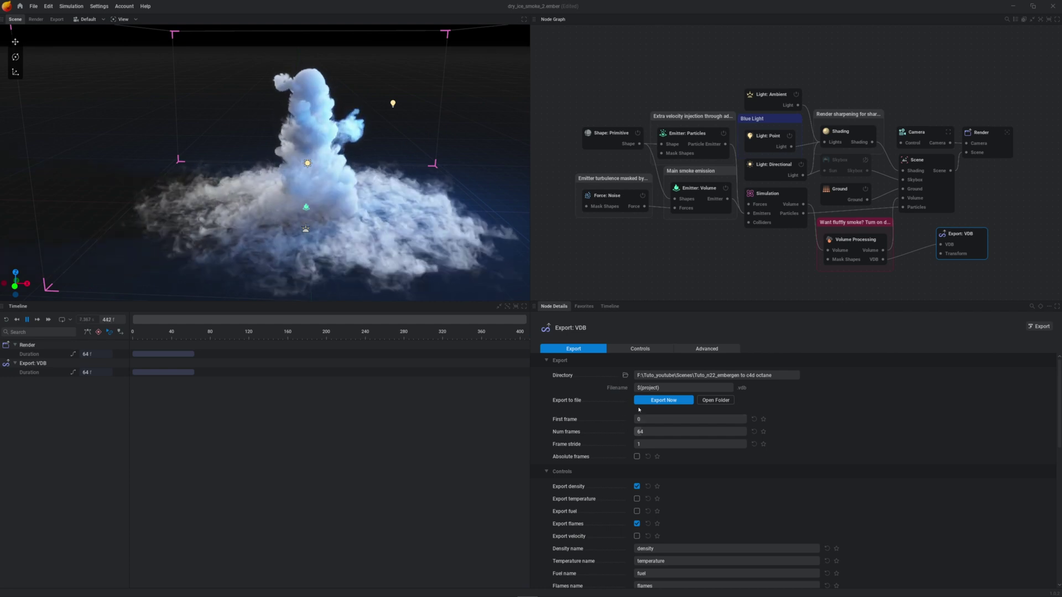
Set the VDB export's first frame to 100 with velocity enabled and flames disabled, and export the sequence.
{"action": "left_click", "coordinate": [653, 419]}
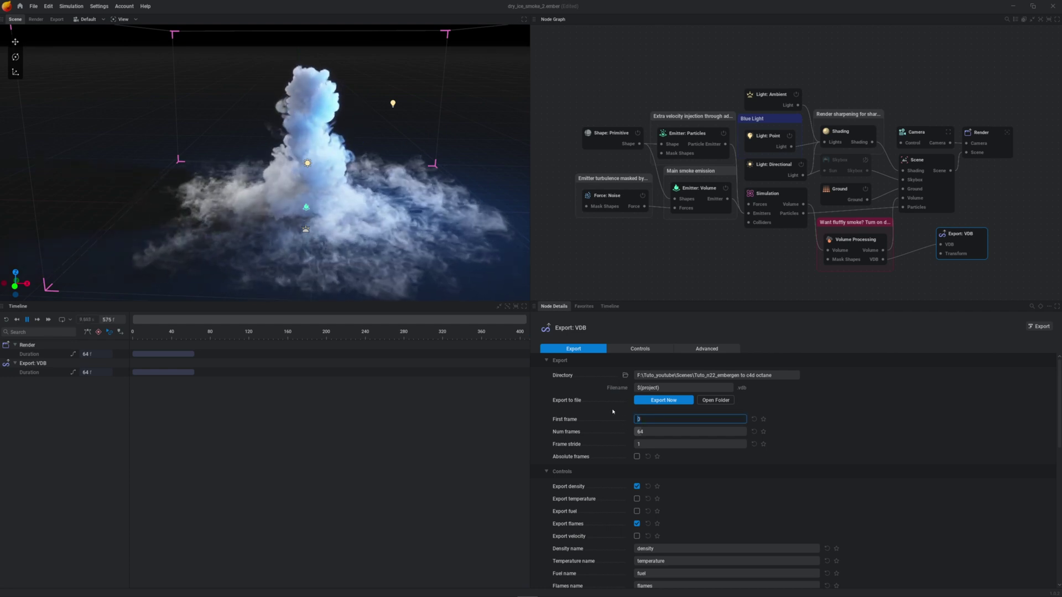
{"action": "key", "text": "Return"}
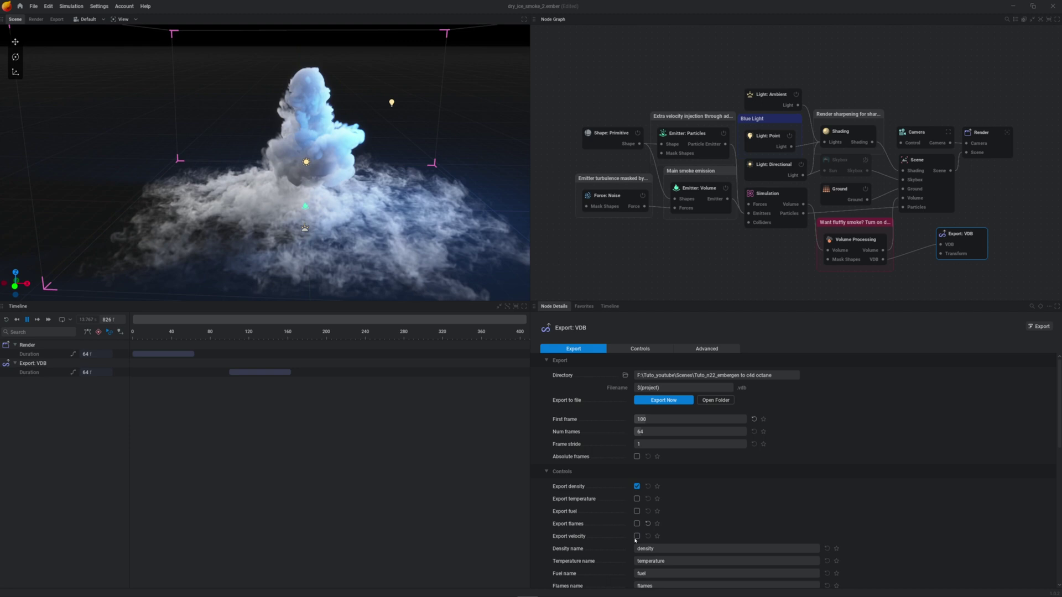
{"action": "scroll", "coordinate": [762, 488], "scroll_direction": "down", "scroll_amount": 3}
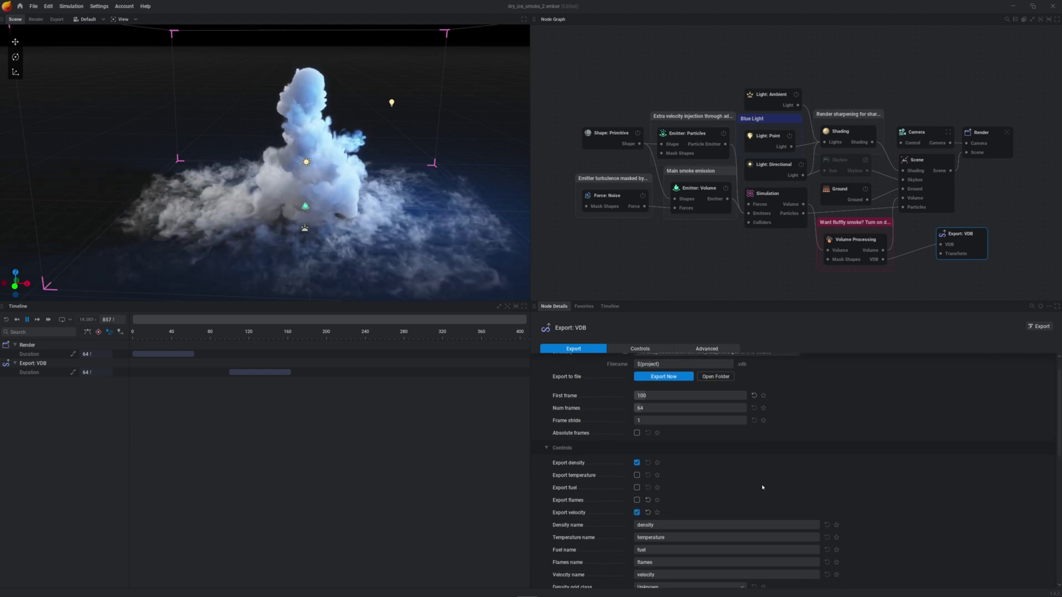
{"action": "scroll", "coordinate": [762, 485], "scroll_direction": "down", "scroll_amount": 2}
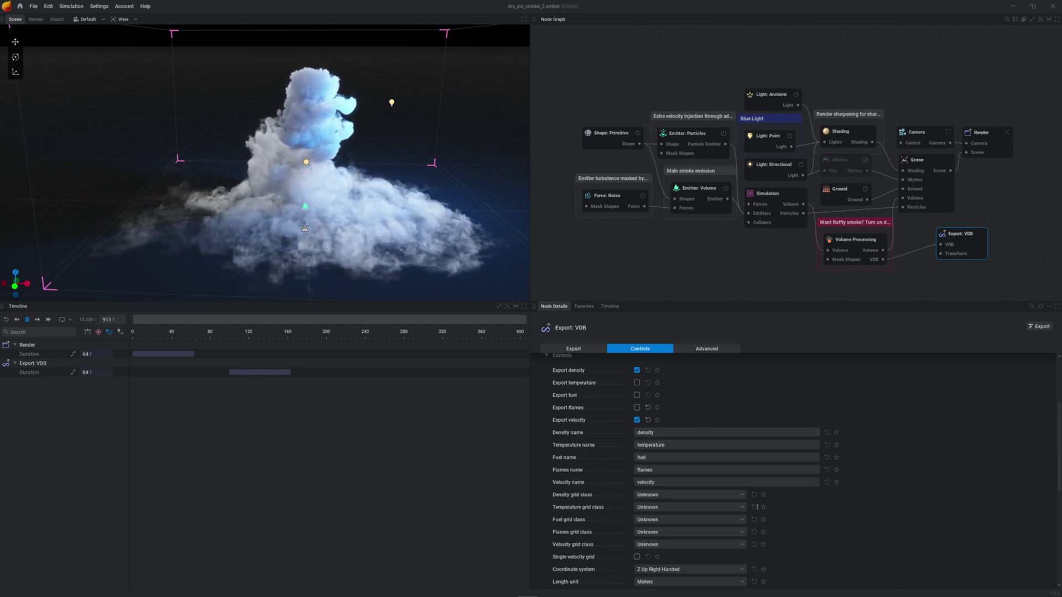
{"action": "scroll", "coordinate": [847, 504], "scroll_direction": "up", "scroll_amount": 5}
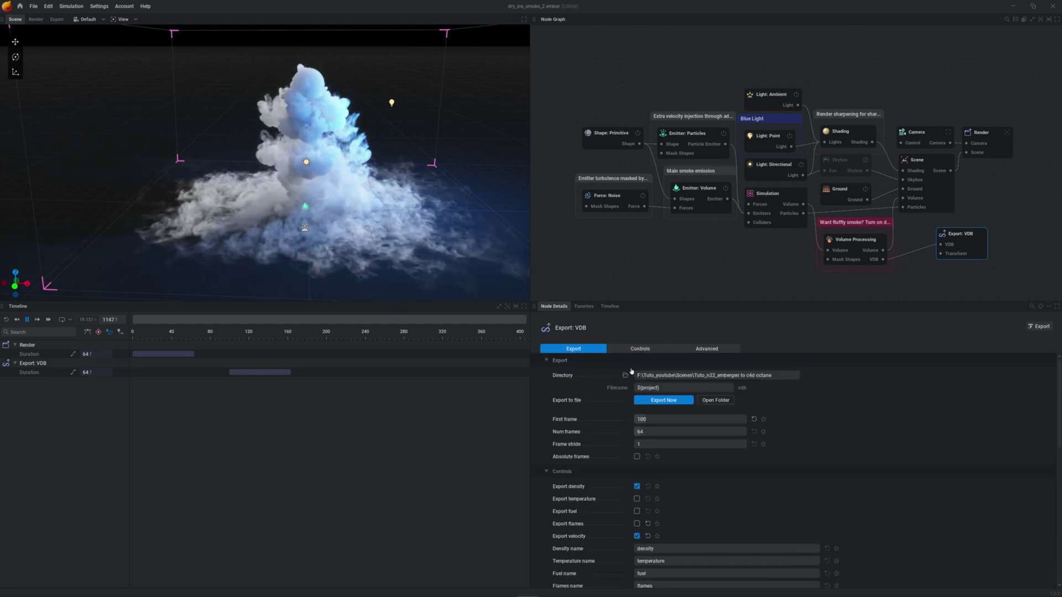
{"action": "left_click", "coordinate": [664, 401]}
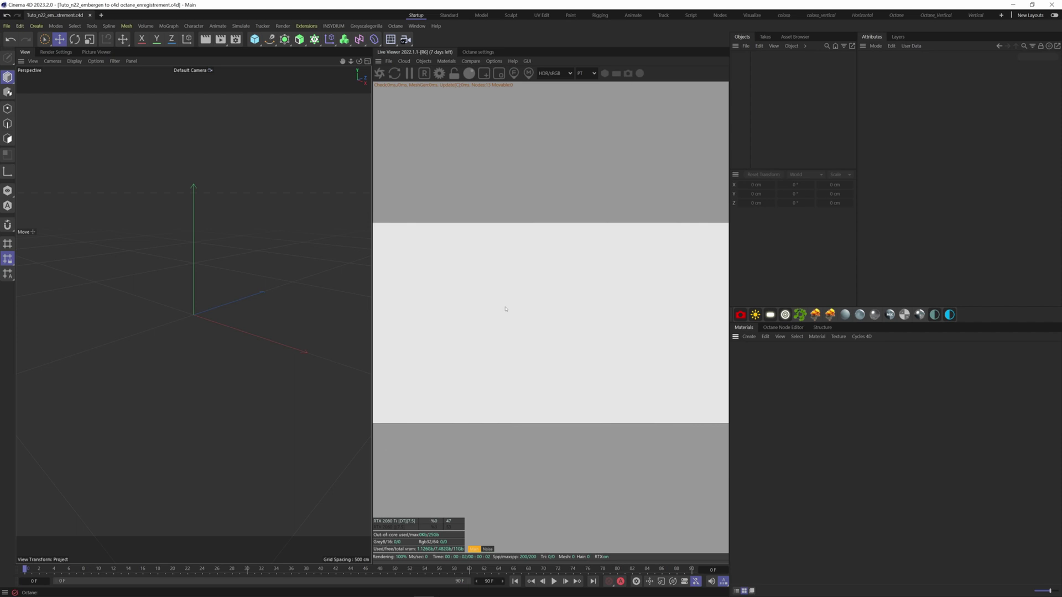
In Cinema 4D, add an Octane Vdb Volume and load dry_ice_smoke_2_0.vdb from the "Tuto_n22_embergen to c4d octane" folder.
{"action": "left_click", "coordinate": [424, 61]}
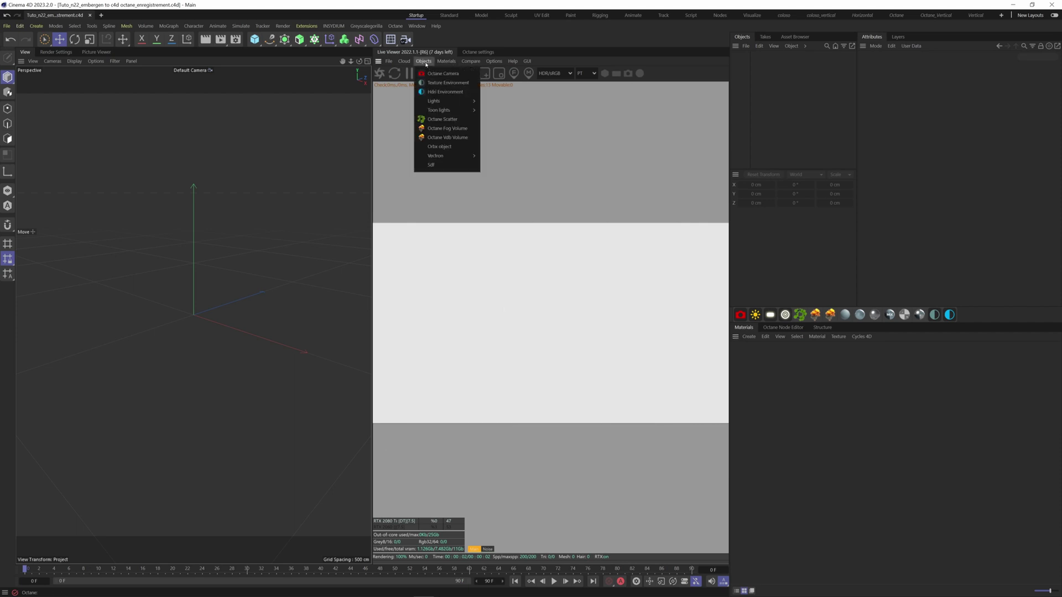
{"action": "left_click", "coordinate": [462, 139]}
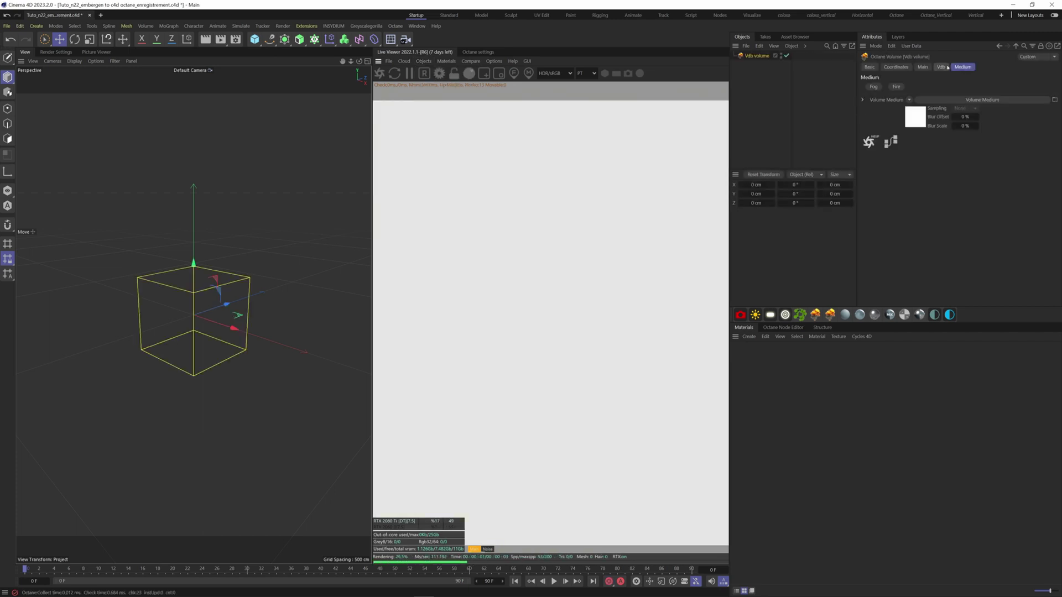
{"action": "left_click", "coordinate": [942, 67]}
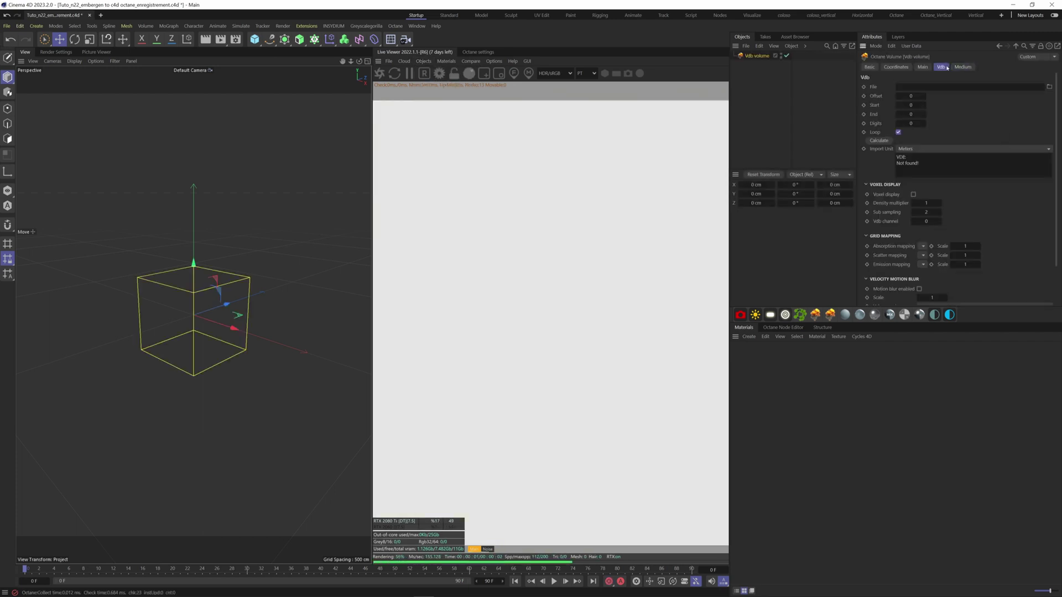
{"action": "left_click", "coordinate": [1049, 88]}
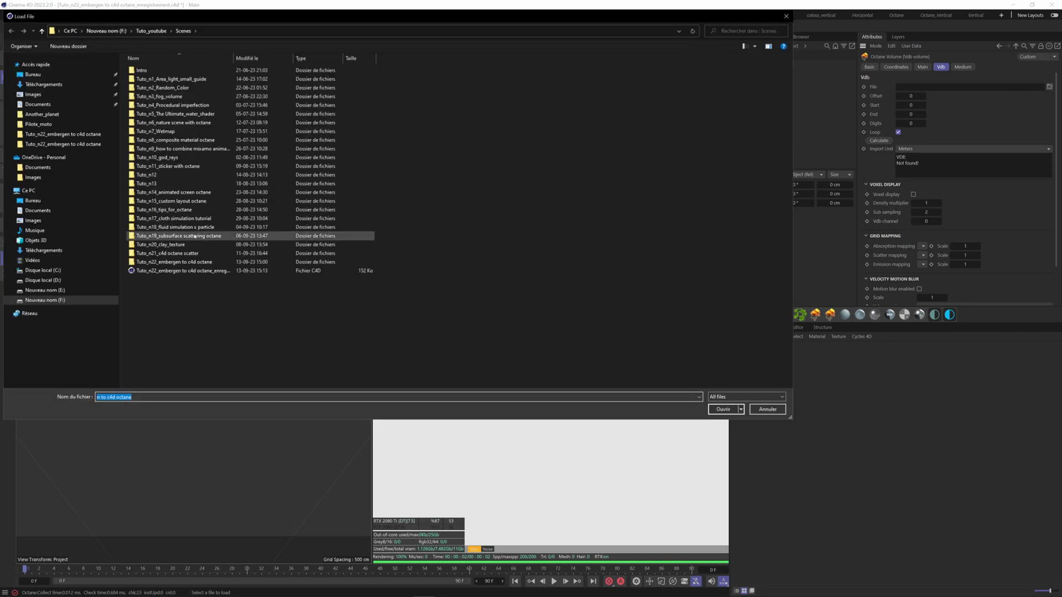
{"action": "double_click", "coordinate": [183, 262]}
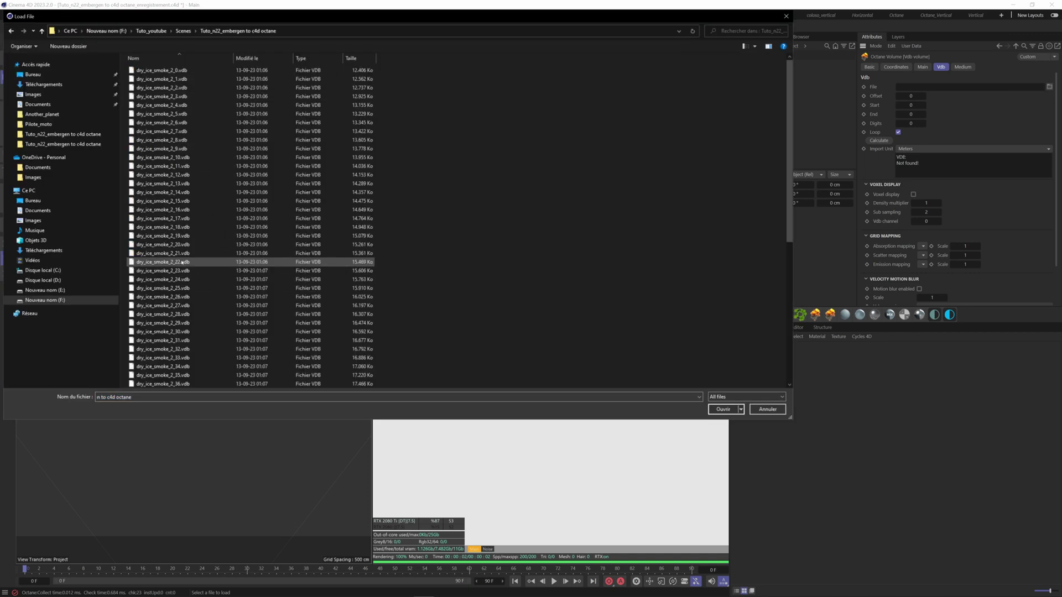
{"action": "left_click", "coordinate": [171, 71]}
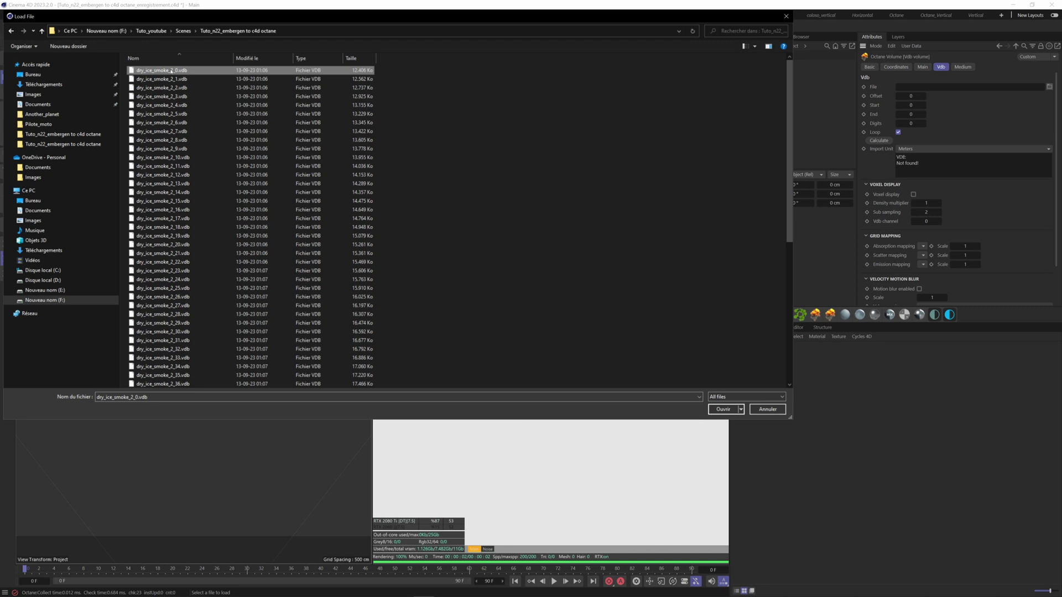
{"action": "left_click", "coordinate": [723, 409]}
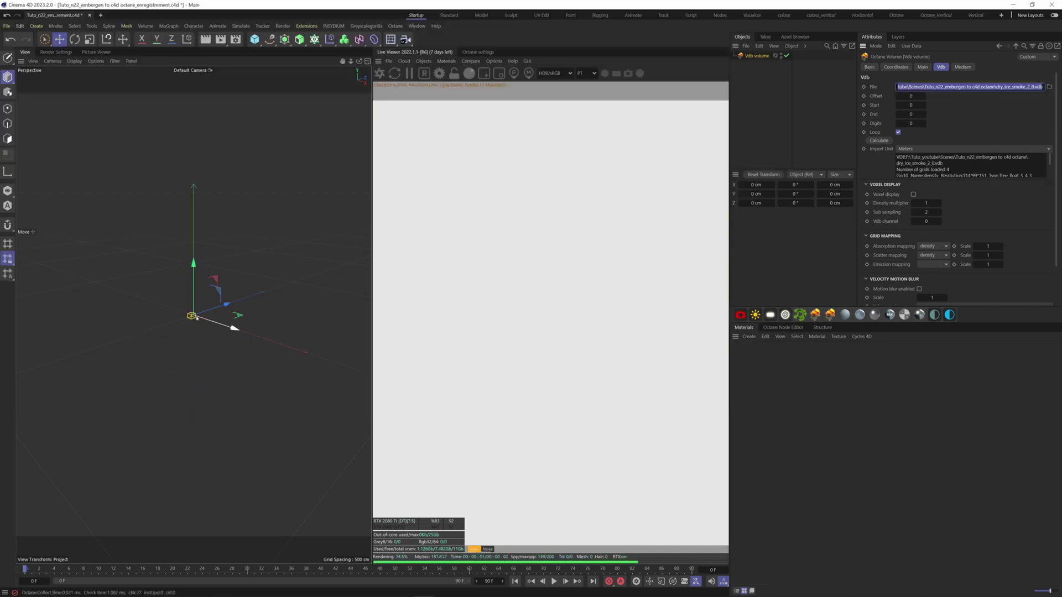
Set the End frame of the Vdb volume's file sequence to 64.
{"action": "scroll", "coordinate": [197, 318], "scroll_direction": "up", "scroll_amount": 5}
{"action": "scroll", "coordinate": [197, 319], "scroll_direction": "up", "scroll_amount": 5}
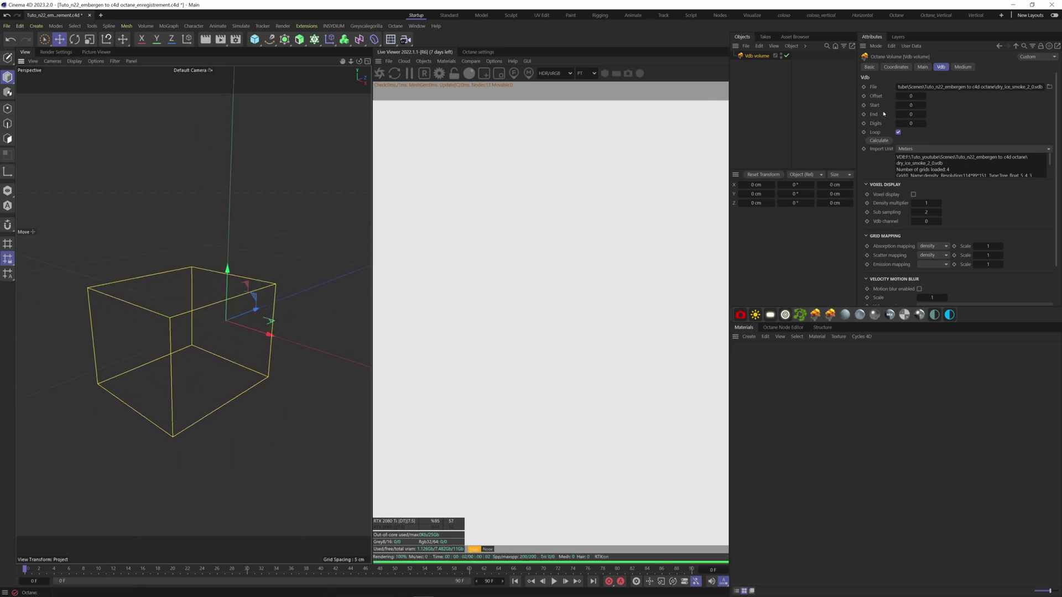
{"action": "type", "text": "64"}
{"action": "key", "text": "Return"}
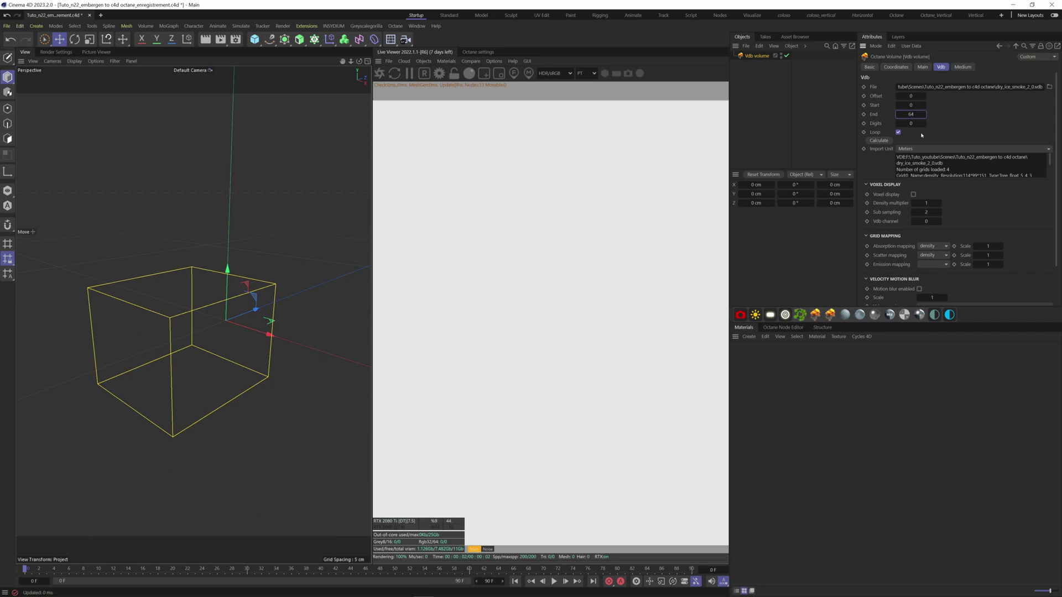
Reduce the volume step length of the Vdb volume's medium to about 0.04.
{"action": "left_click", "coordinate": [963, 67]}
{"action": "left_click", "coordinate": [987, 100]}
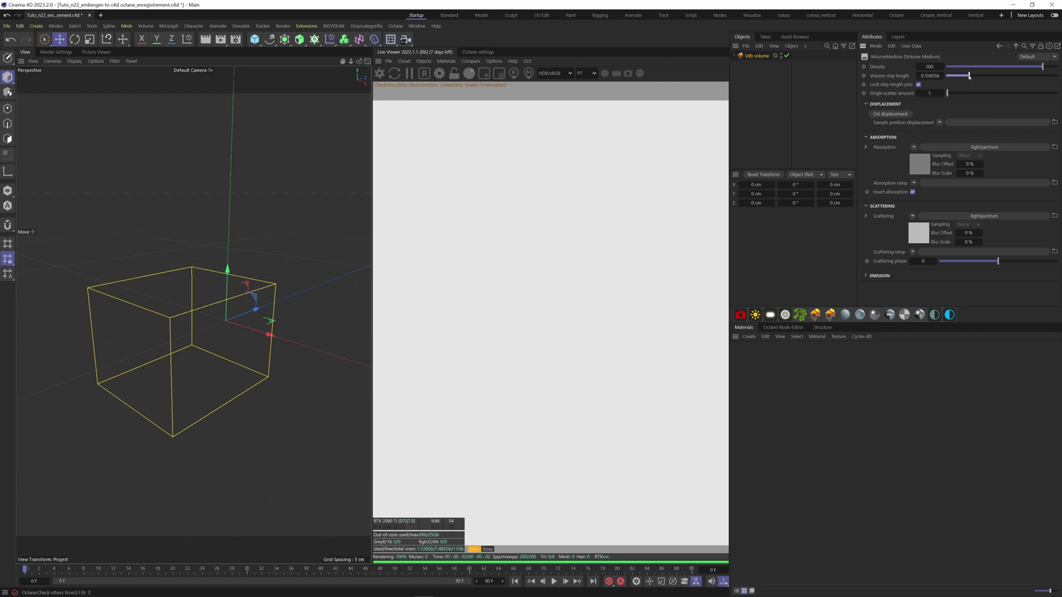
{"action": "left_click_drag", "start_coordinate": [968, 76], "coordinate": [965, 76]}
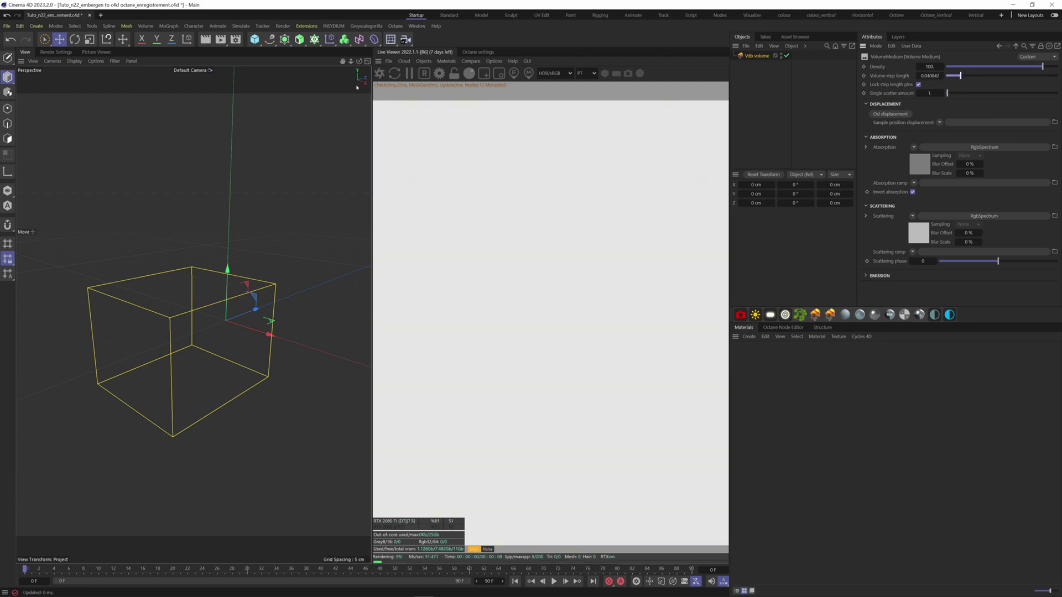
Switch to Object mode and rotate the Vdb volume to a pitch of -90° so the smoke stands upright.
{"action": "scroll", "coordinate": [121, 373], "scroll_direction": "up", "scroll_amount": 2}
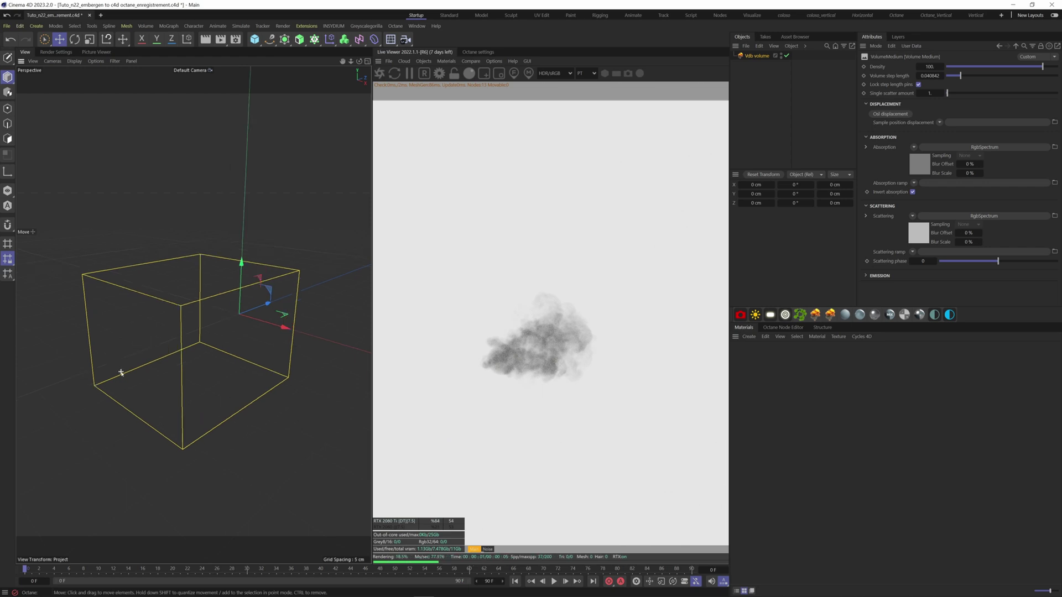
{"action": "scroll", "coordinate": [168, 367], "scroll_direction": "up", "scroll_amount": 1}
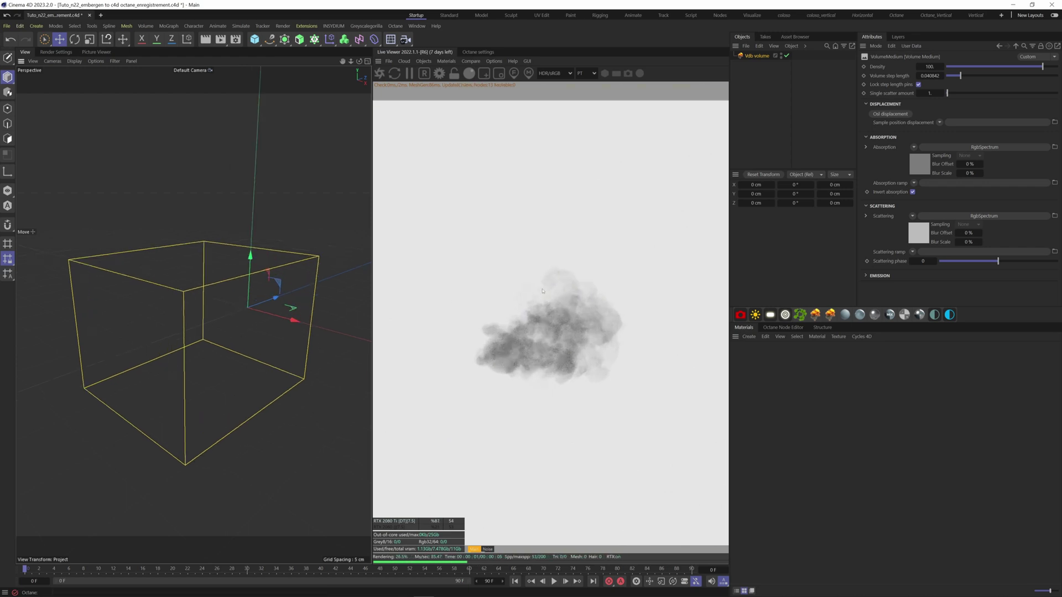
{"action": "left_click", "coordinate": [7, 77]}
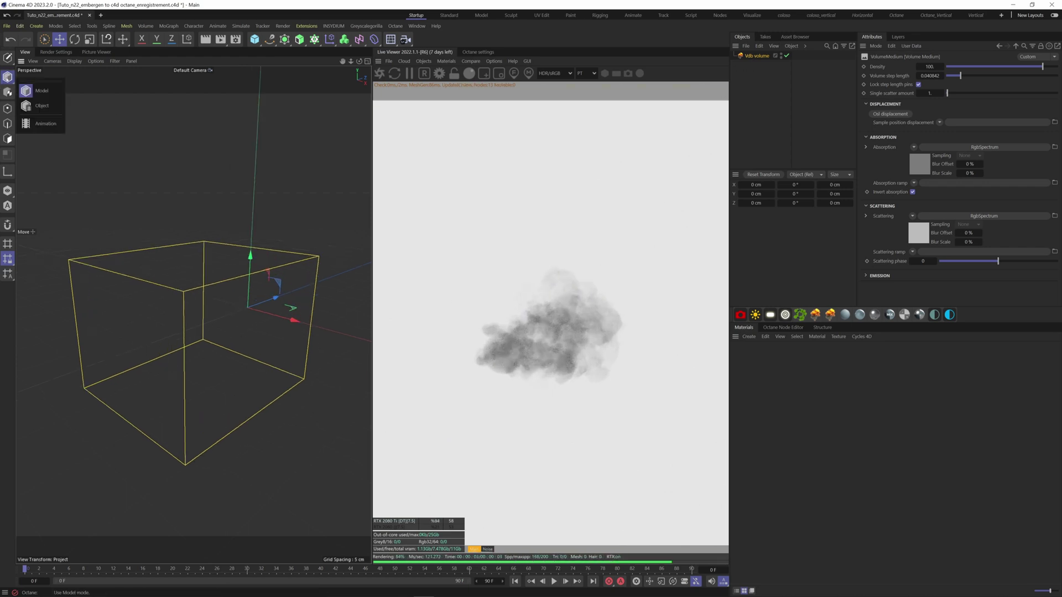
{"action": "left_click", "coordinate": [40, 107]}
{"action": "key", "text": "r"}
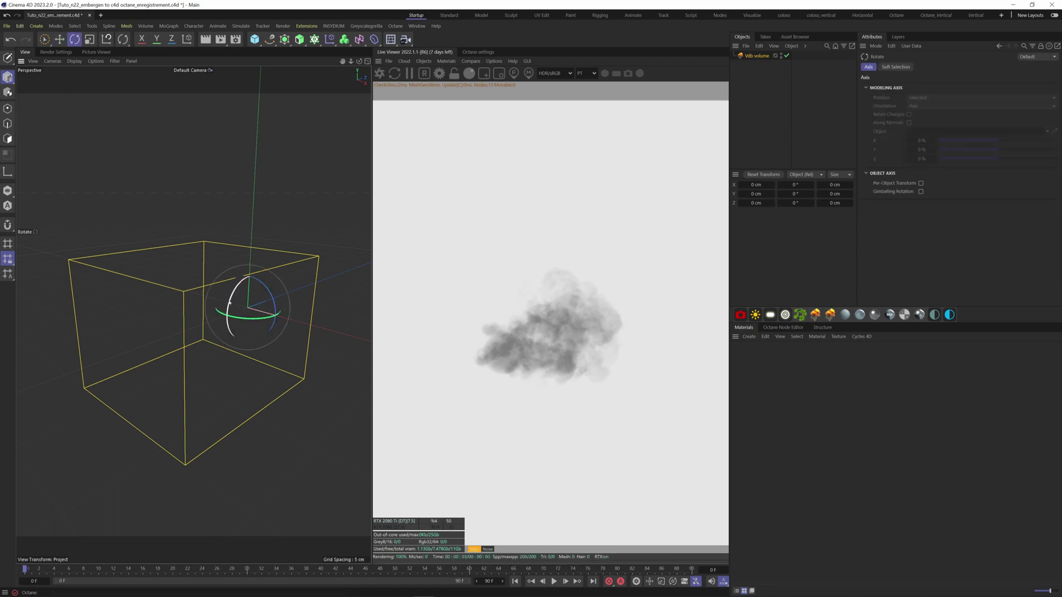
{"action": "left_click_drag", "start_coordinate": [246, 310], "coordinate": [266, 282]}
Set the density of the Vdb volume's medium to 3000.
{"action": "left_click", "coordinate": [764, 56]}
{"action": "left_click", "coordinate": [962, 67]}
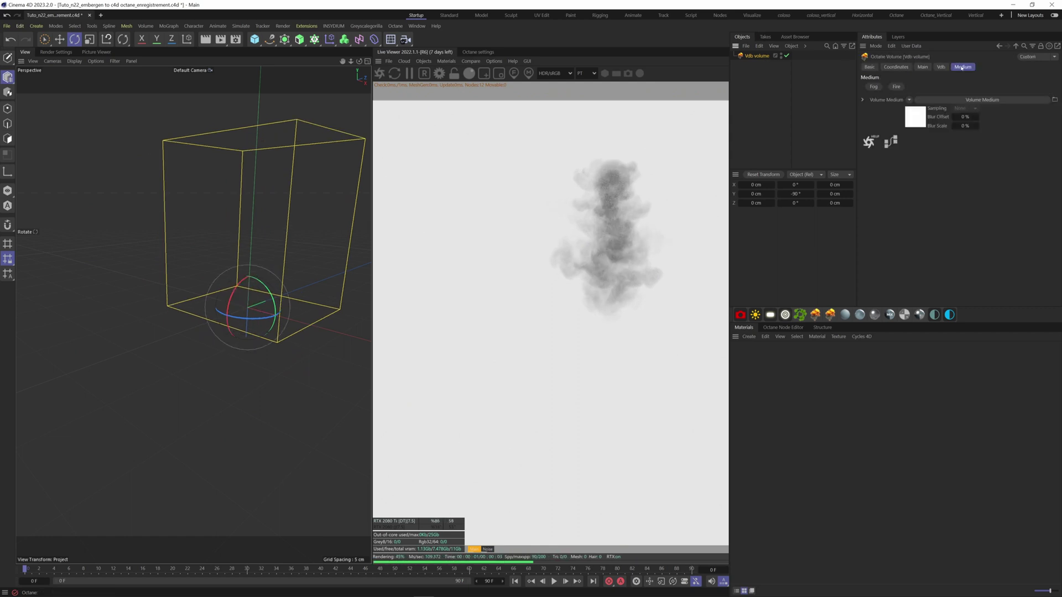
{"action": "left_click", "coordinate": [972, 99]}
{"action": "double_click", "coordinate": [929, 67]}
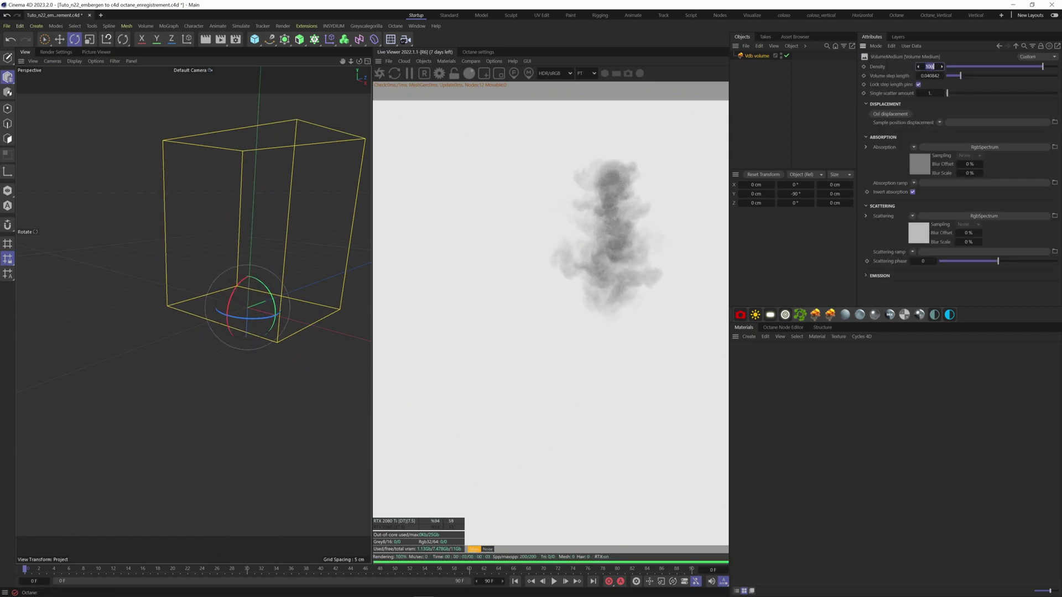
{"action": "left_click_drag", "start_coordinate": [1047, 67], "coordinate": [1059, 66]}
{"action": "left_click_drag", "start_coordinate": [304, 225], "coordinate": [244, 270], "text": "alt"}
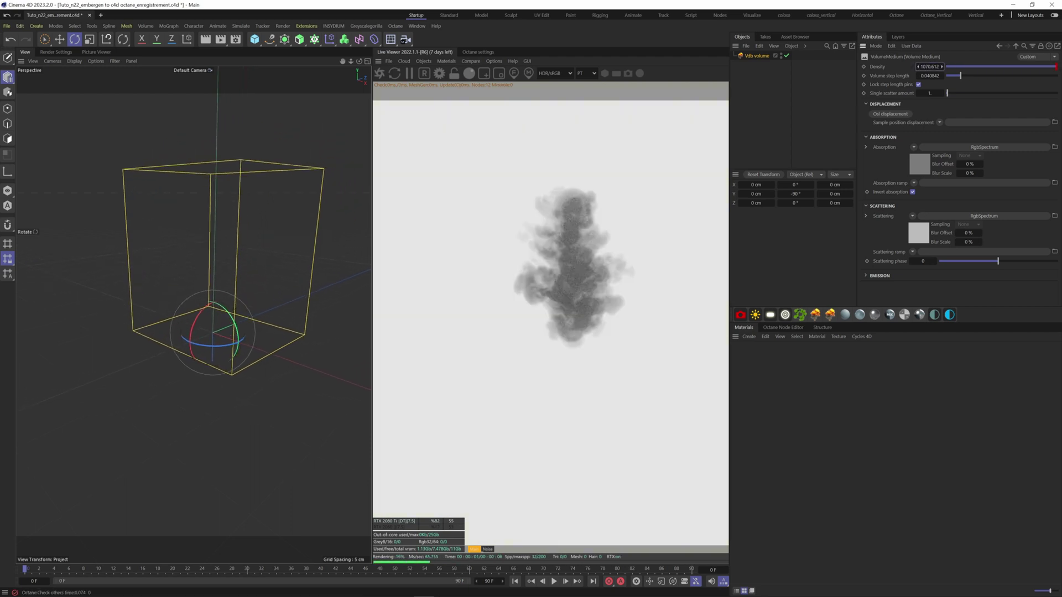
{"action": "double_click", "coordinate": [930, 67]}
{"action": "type", "text": "3000"}
{"action": "key", "text": "Return"}
Play the smoke animation to about frame 59, stop it, and add an Octane Daylight to the scene.
{"action": "left_click", "coordinate": [553, 581]}
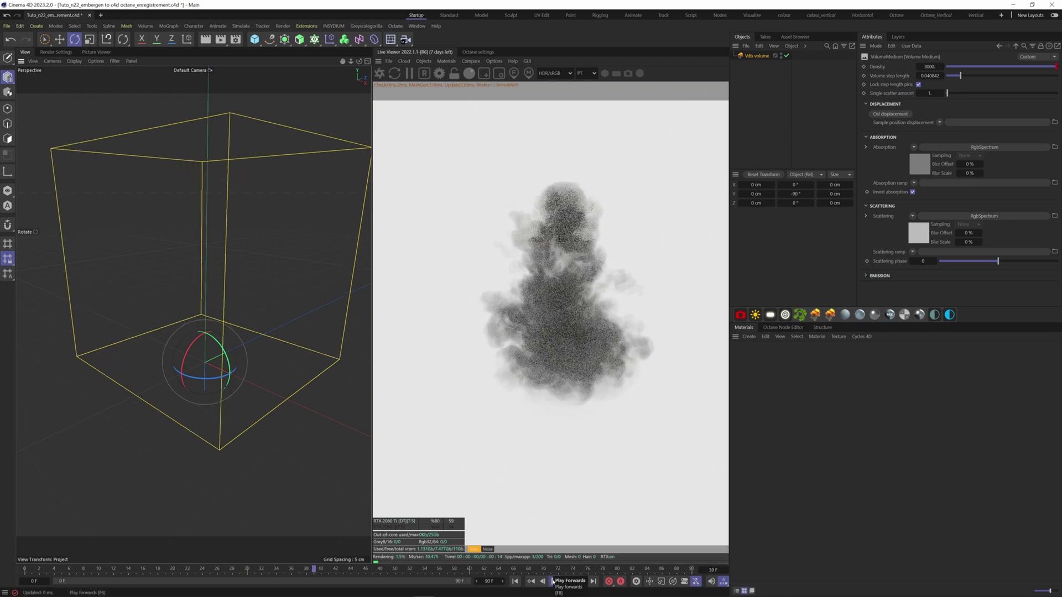
{"action": "left_click", "coordinate": [553, 581]}
{"action": "left_click", "coordinate": [756, 315]}
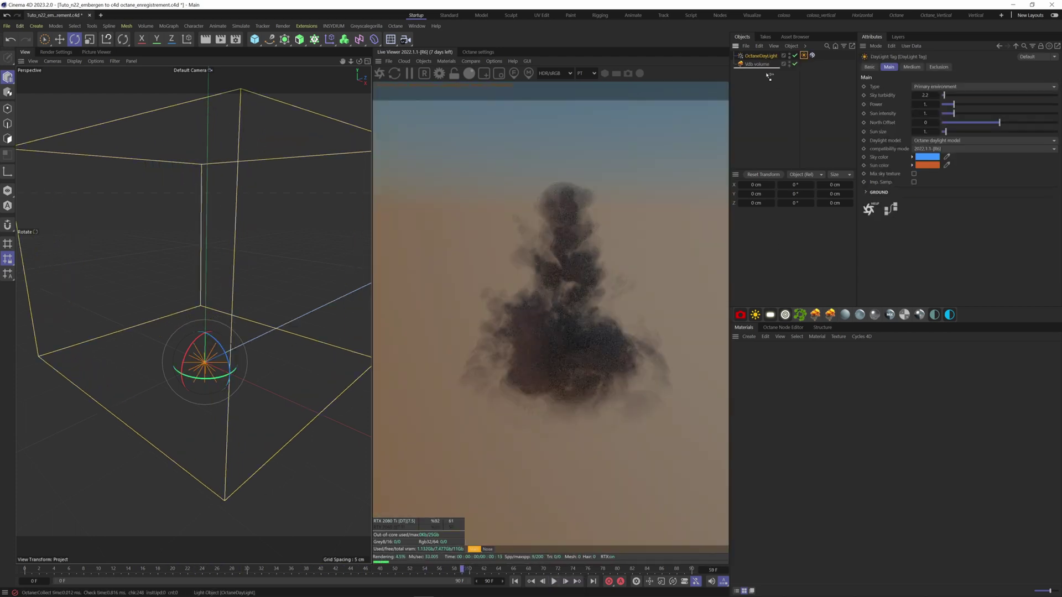
Rotate the Octane Daylight so the sun lights the smoke more brightly, and play the animation to about frame 61.
{"action": "left_click", "coordinate": [761, 64]}
{"action": "left_click_drag", "start_coordinate": [196, 371], "coordinate": [193, 350]}
{"action": "left_click", "coordinate": [194, 349]}
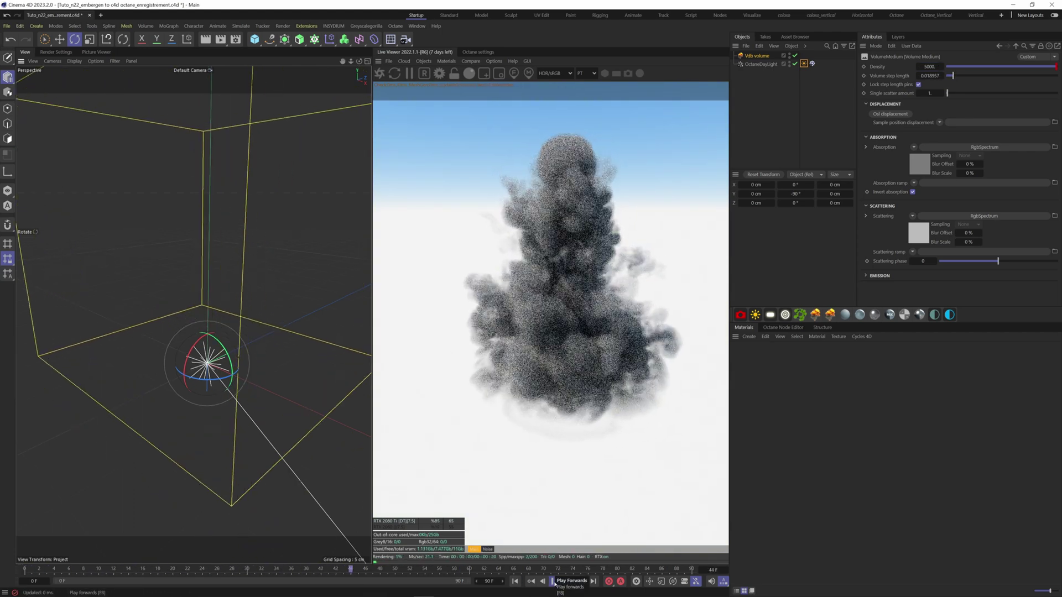
{"action": "left_click", "coordinate": [552, 581]}
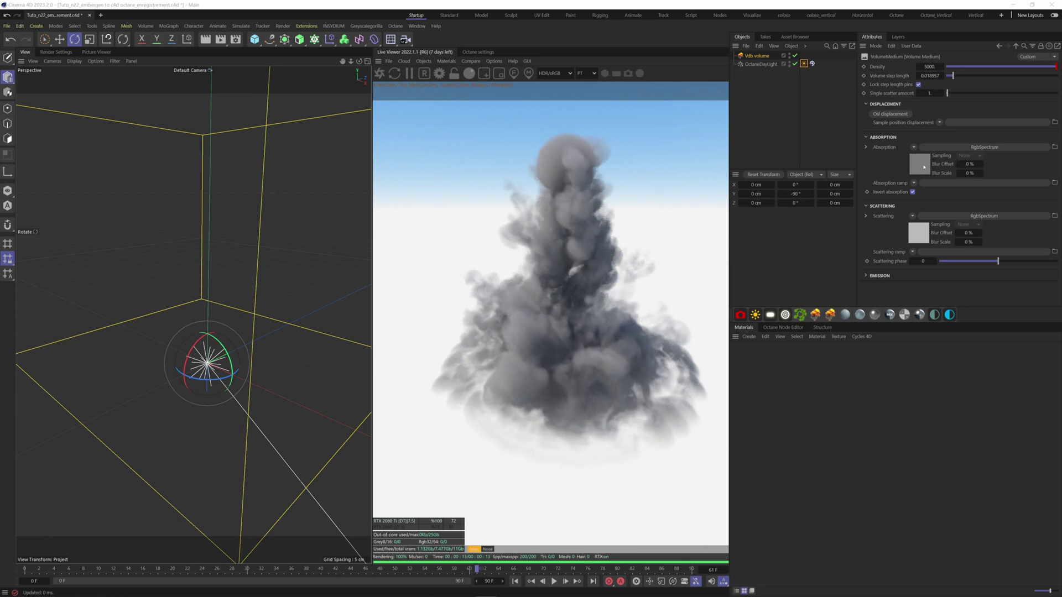
Set the absorption color of the Vdb volume's medium to a bright cyan-blue with a hue of about 192°.
{"action": "left_click", "coordinate": [924, 167]}
{"action": "left_click", "coordinate": [901, 87]}
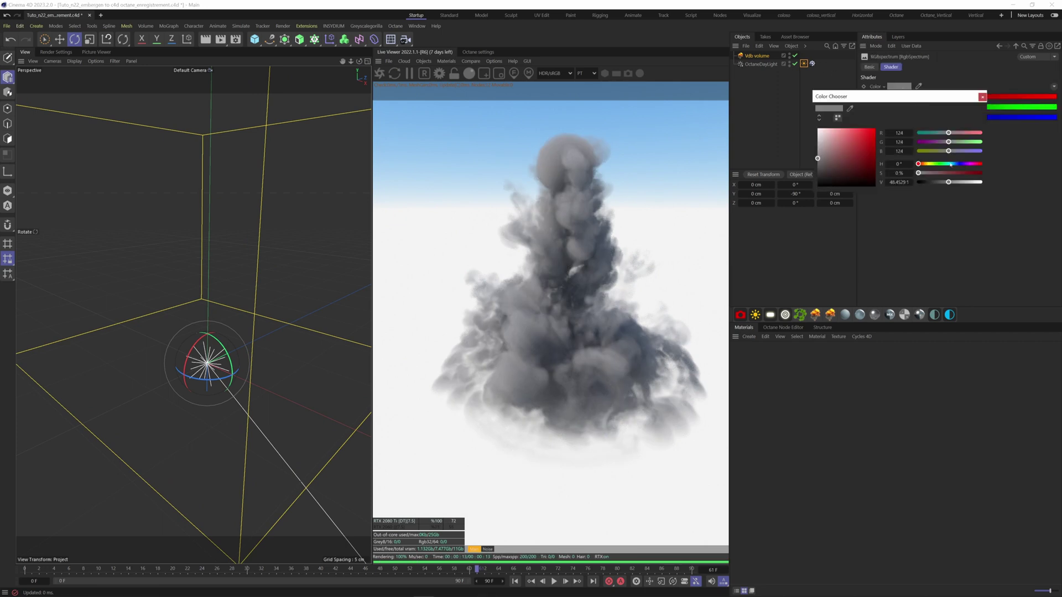
{"action": "left_click", "coordinate": [950, 164]}
{"action": "left_click", "coordinate": [856, 128]}
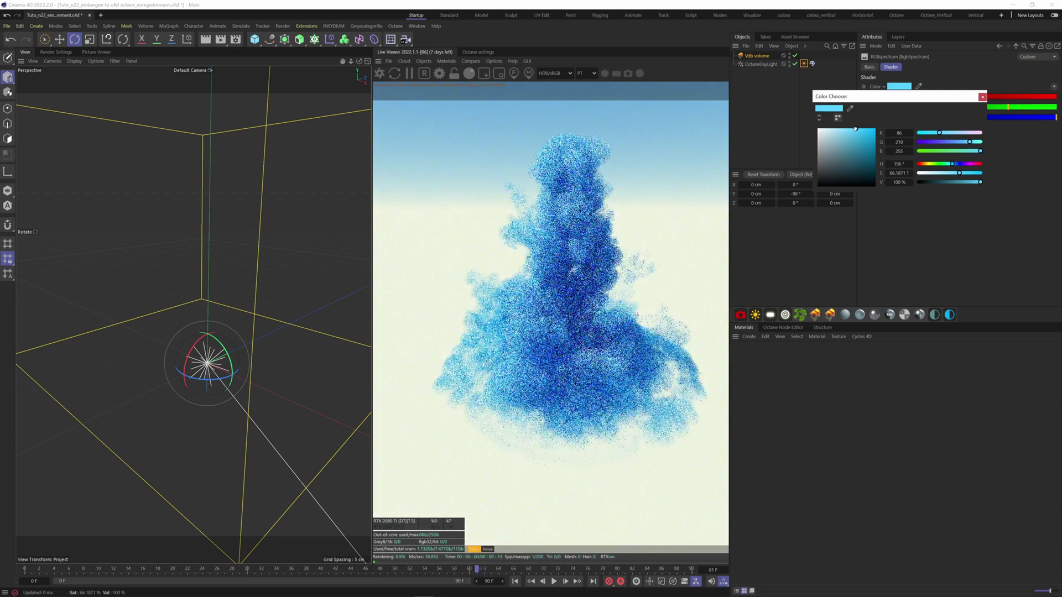
{"action": "left_click_drag", "start_coordinate": [952, 164], "coordinate": [949, 165]}
{"action": "left_click", "coordinate": [951, 164]}
{"action": "mouse_move", "coordinate": [861, 130]}
{"action": "left_mouse_down"}
{"action": "mouse_move", "coordinate": [844, 129]}
{"action": "mouse_move", "coordinate": [849, 143]}
{"action": "mouse_move", "coordinate": [844, 128]}
{"action": "left_mouse_up"}
{"action": "left_click", "coordinate": [982, 97]}
Set the scattering color of the Vdb volume's medium to a cyan tint.
{"action": "left_click", "coordinate": [999, 46]}
{"action": "left_click", "coordinate": [984, 216]}
{"action": "left_click", "coordinate": [899, 86]}
{"action": "left_click", "coordinate": [950, 164]}
{"action": "left_click", "coordinate": [982, 96]}
Rotate the Octane Daylight again to change the direction of the sunlight on the blue smoke.
{"action": "left_click", "coordinate": [761, 64]}
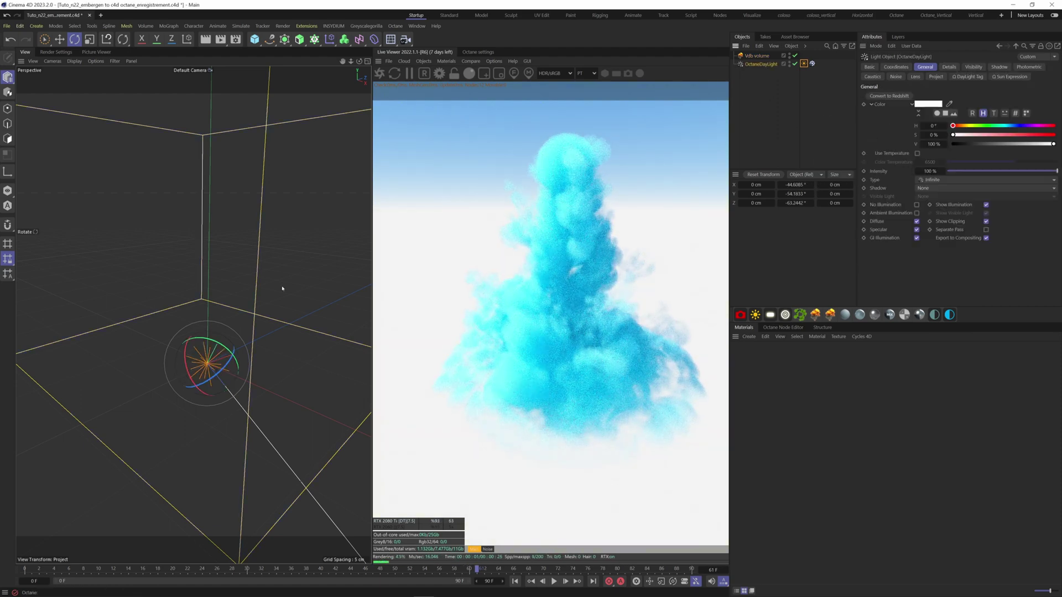
{"action": "left_click_drag", "start_coordinate": [220, 364], "coordinate": [237, 337]}
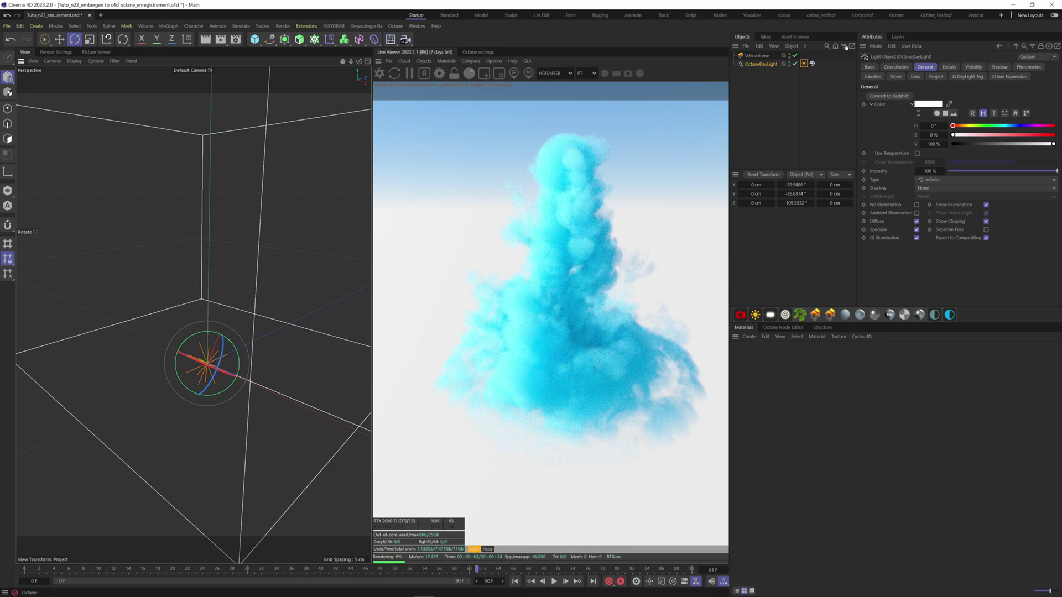
Lighten the medium's scattering color to a pale cyan with a hue of 192° and play the smoke animation.
{"action": "left_click", "coordinate": [757, 56]}
{"action": "left_click", "coordinate": [948, 97]}
{"action": "left_click", "coordinate": [984, 216]}
{"action": "left_click", "coordinate": [899, 87]}
{"action": "left_click_drag", "start_coordinate": [841, 130], "coordinate": [828, 128]}
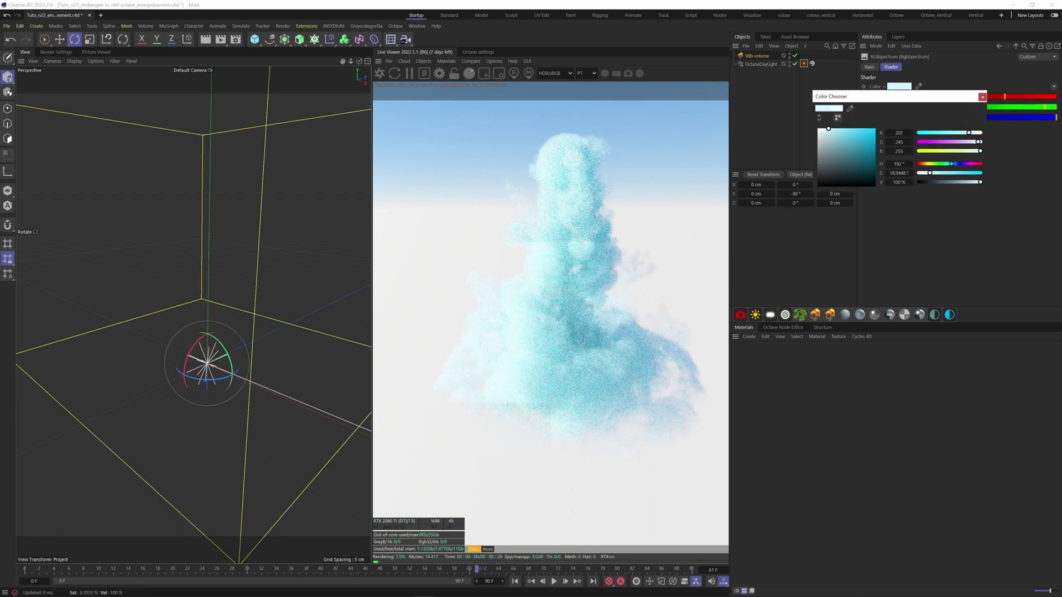
{"action": "left_click", "coordinate": [553, 581]}
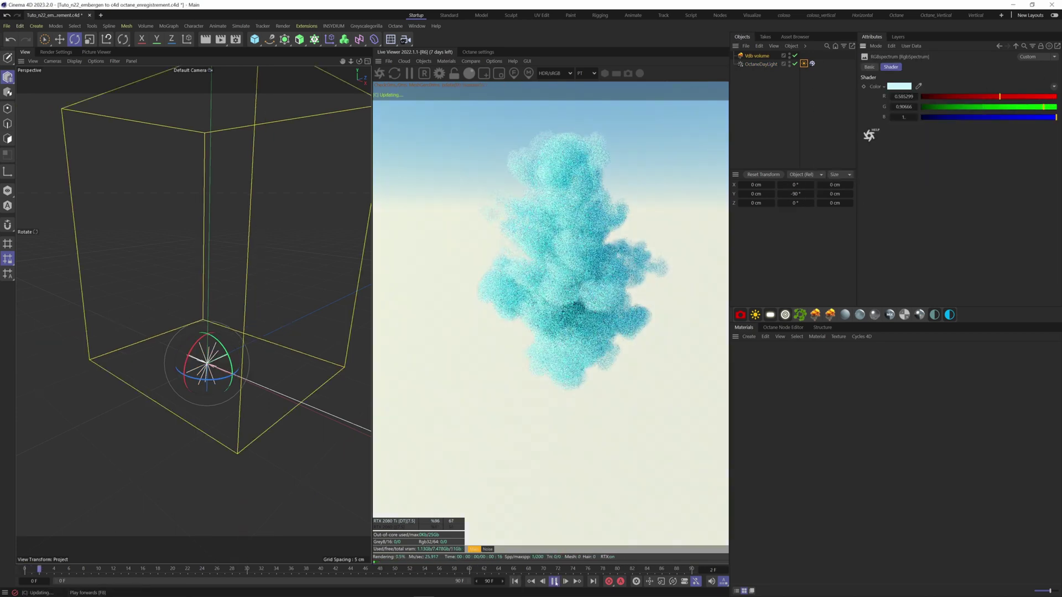